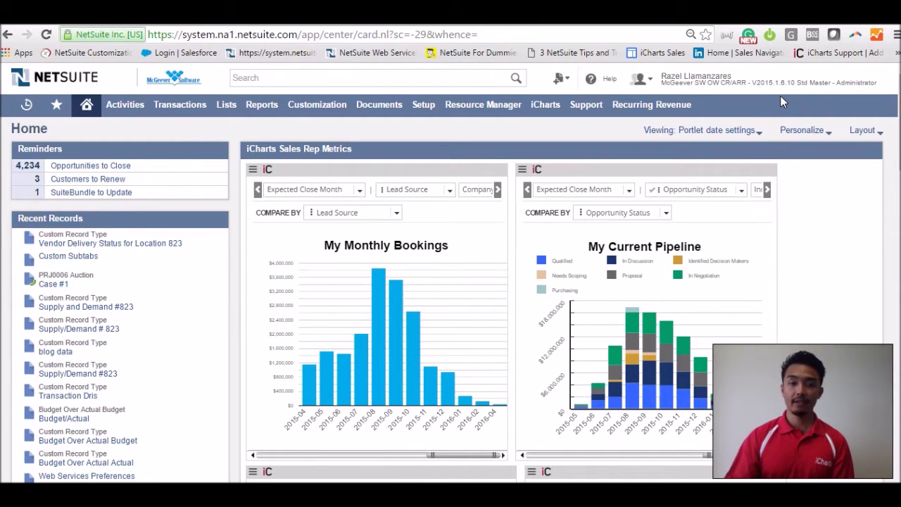
- Open the list of saved searches
mouse_move(229, 117)
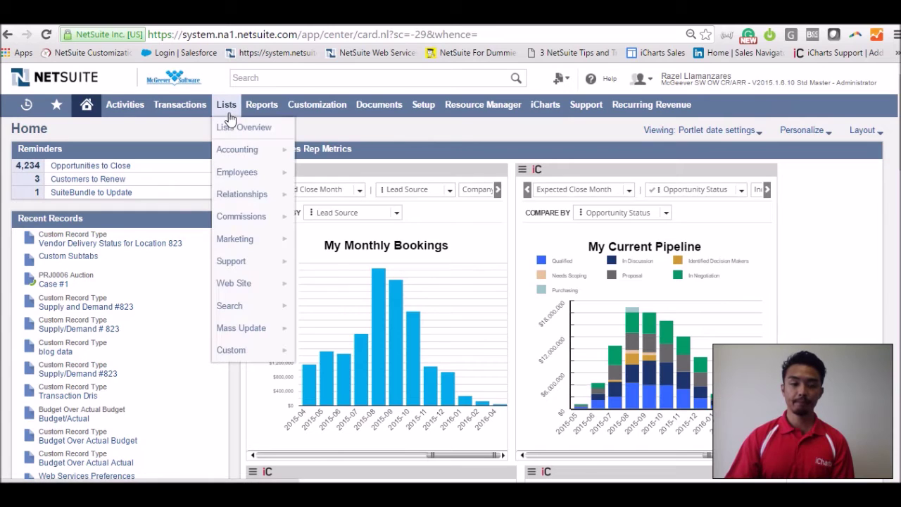
mouse_move(249, 314)
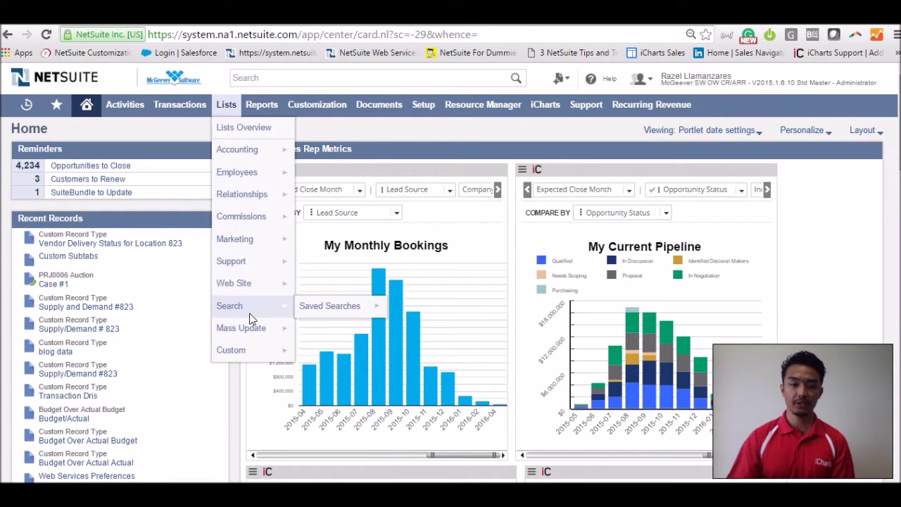
left_click(315, 309)
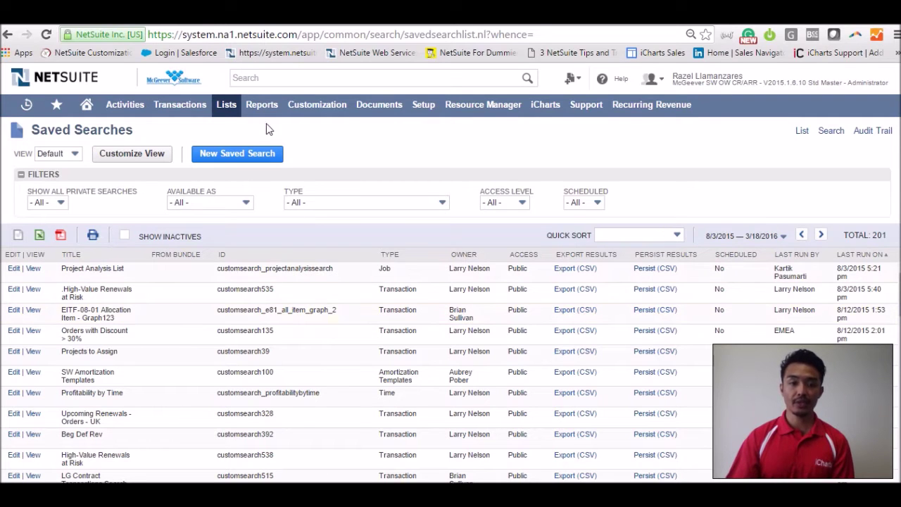
- Go to all saved searches by the alternative route through the reporting area
mouse_move(262, 106)
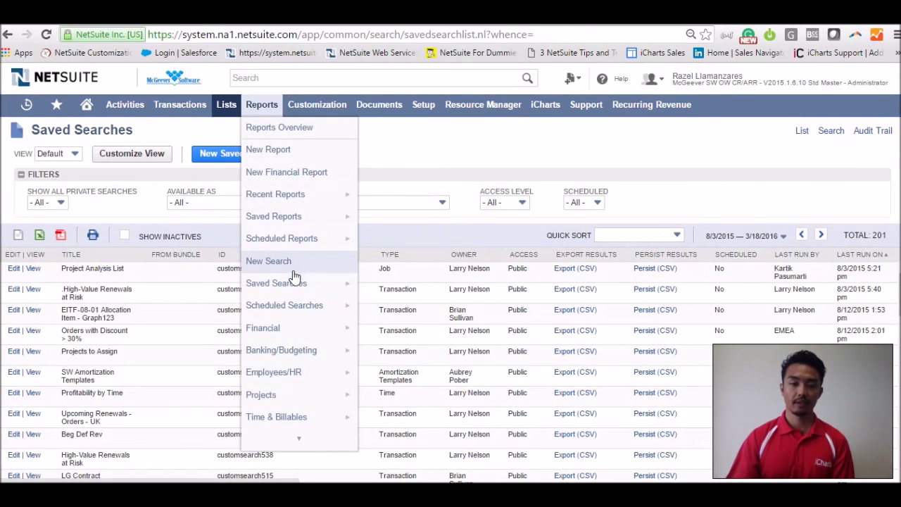
mouse_move(294, 280)
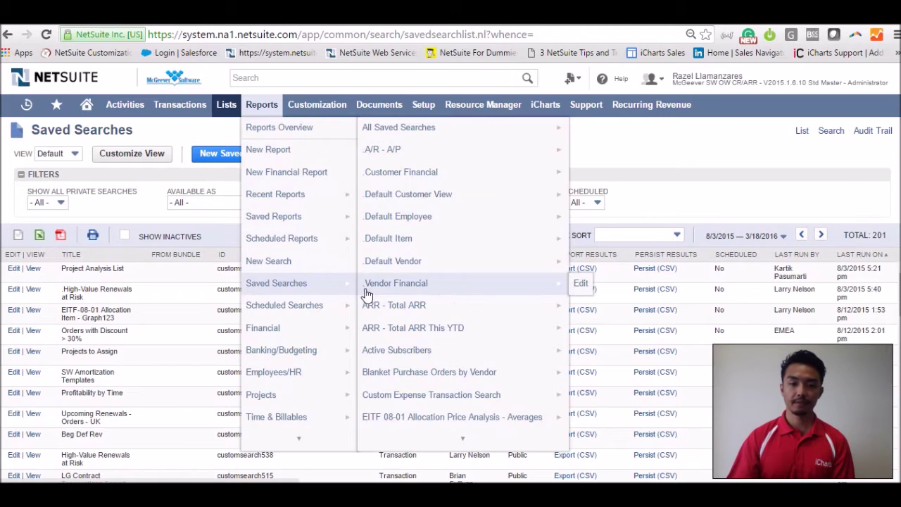
mouse_move(389, 133)
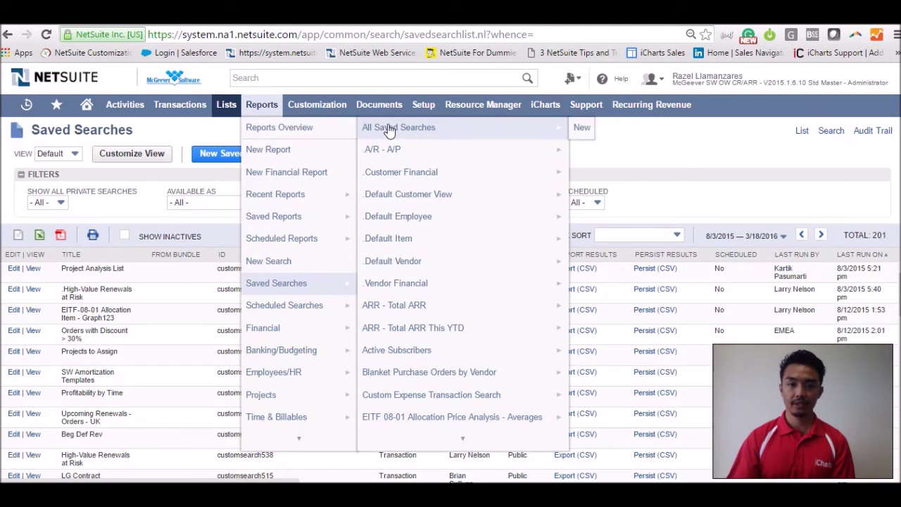
left_click(390, 132)
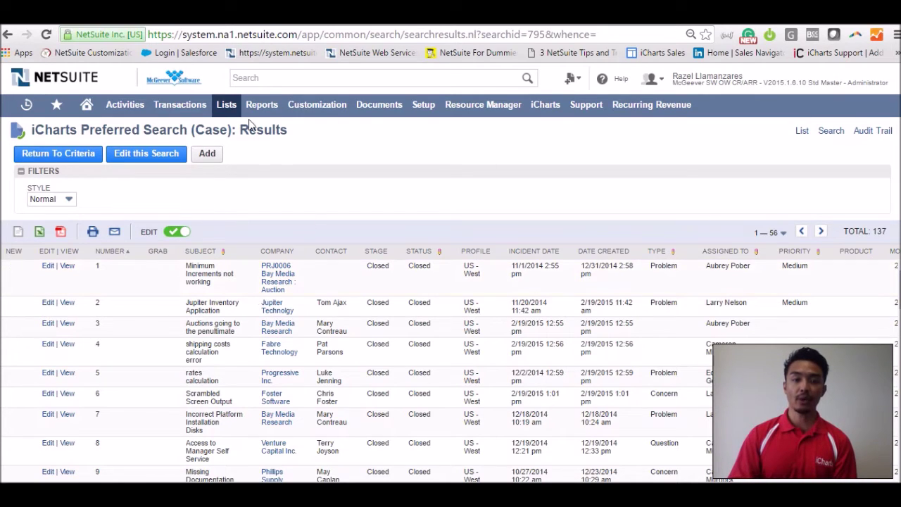
- Create a new saved search of the Case type
mouse_move(227, 113)
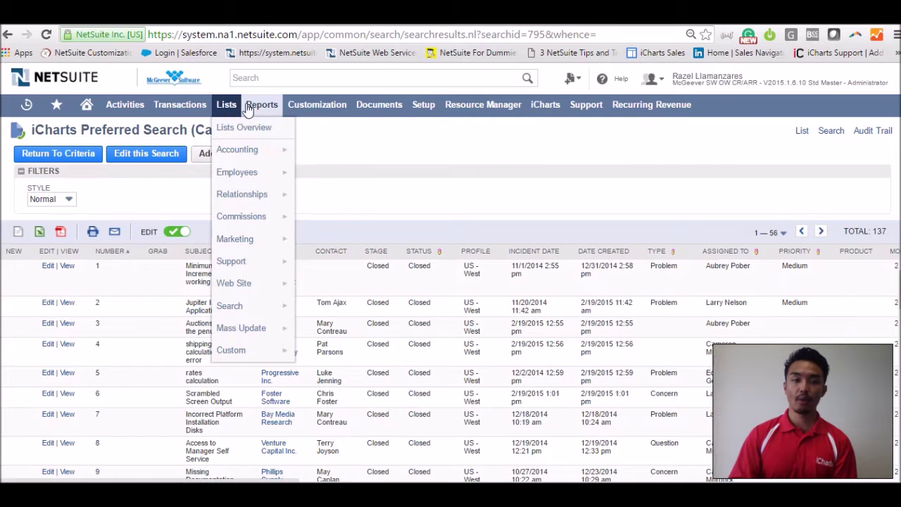
mouse_move(262, 109)
mouse_move(294, 288)
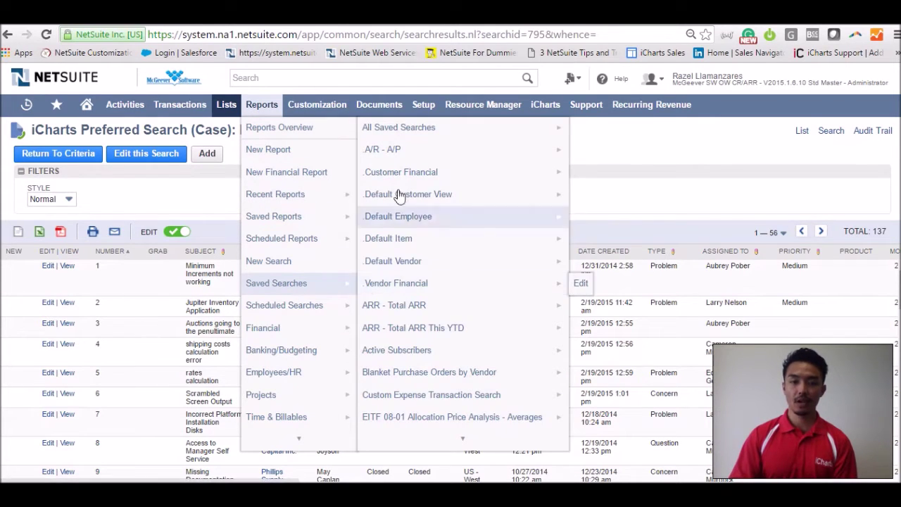
mouse_move(399, 128)
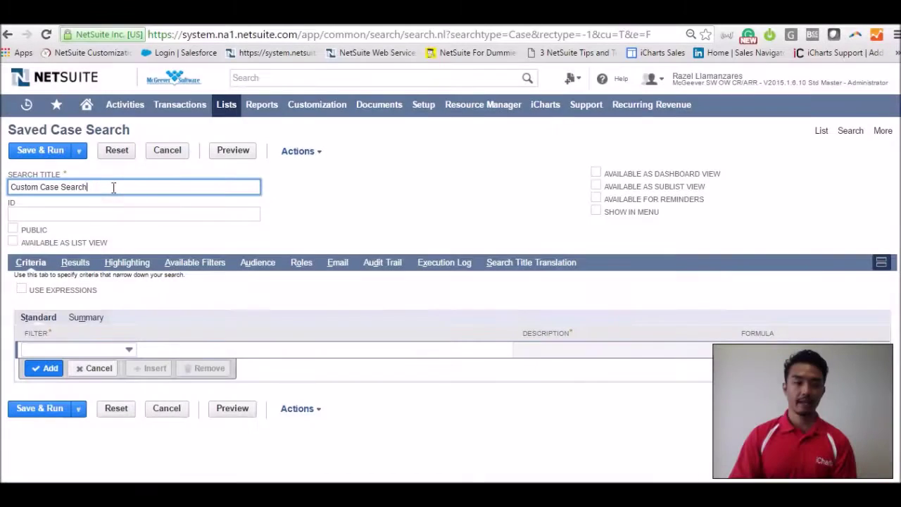
- Replace the default search title with "Case by Dept"
key("BackSpace")
key("BackSpace")
key("BackSpace")
key("BackSpace")
key("BackSpace")
key("BackSpace")
key("BackSpace")
key("BackSpace")
key("BackSpace")
key("BackSpace")
key("BackSpace")
key("BackSpace")
key("BackSpace")
key("BackSpace")
key("BackSpace")
key("BackSpace")
key("BackSpace")
key("BackSpace")
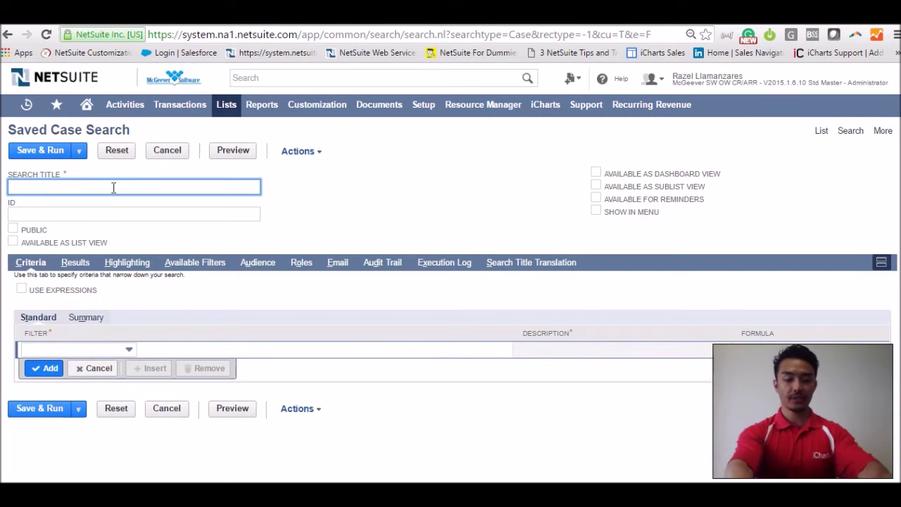
type("Ca")
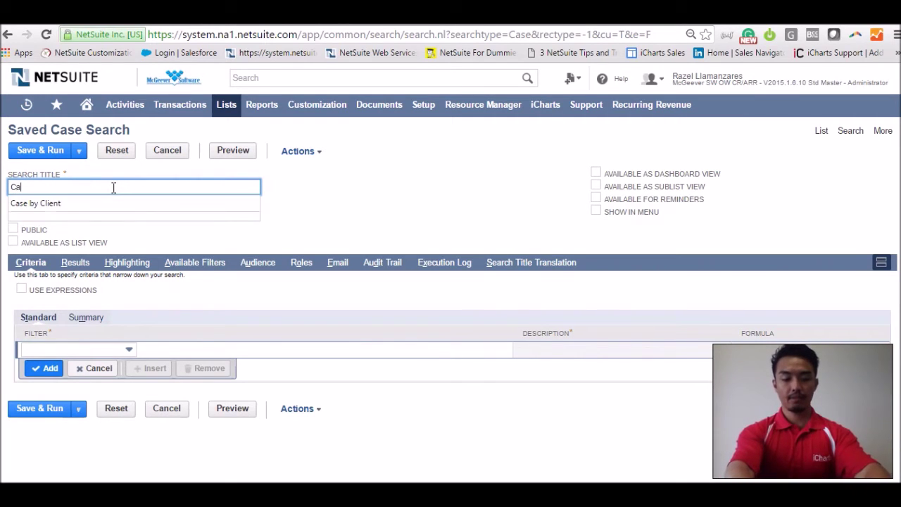
type("se by")
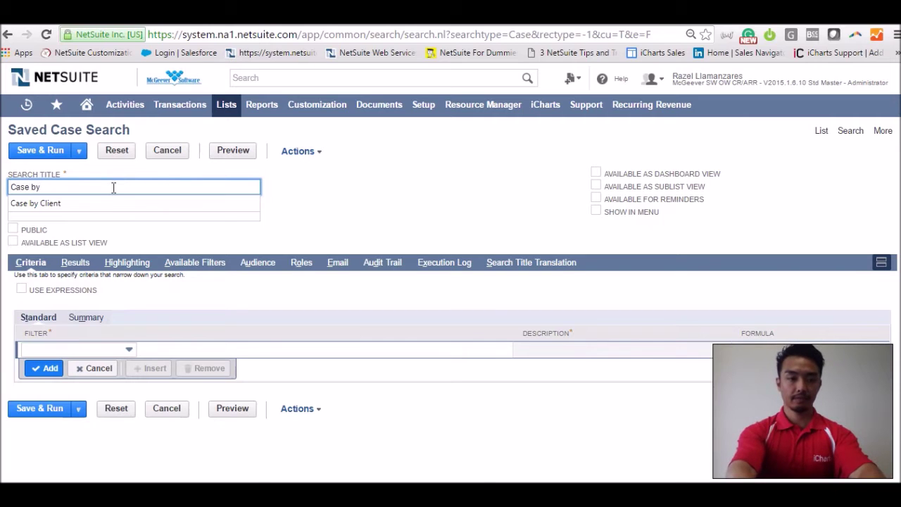
type(" Dept")
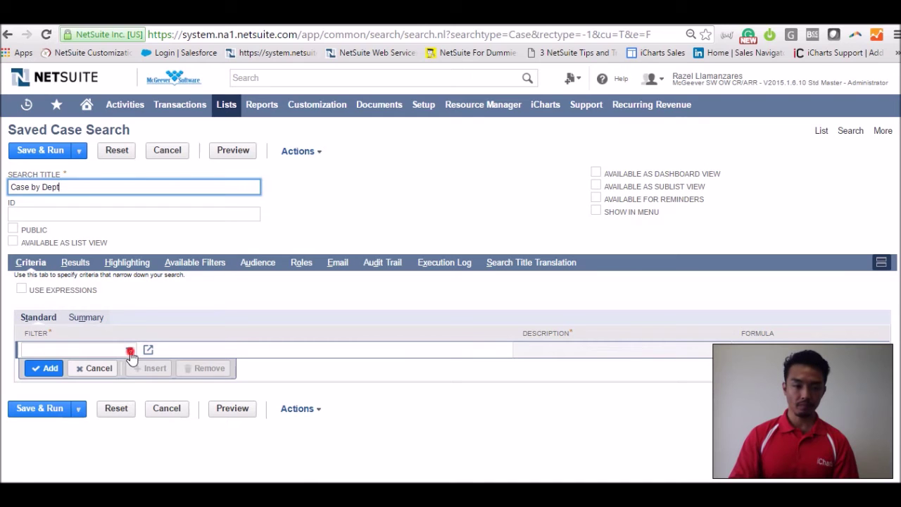
- Add a Date Created criterion limiting cases to the range 3/1/2016 to 3/31/2016
left_click(129, 350)
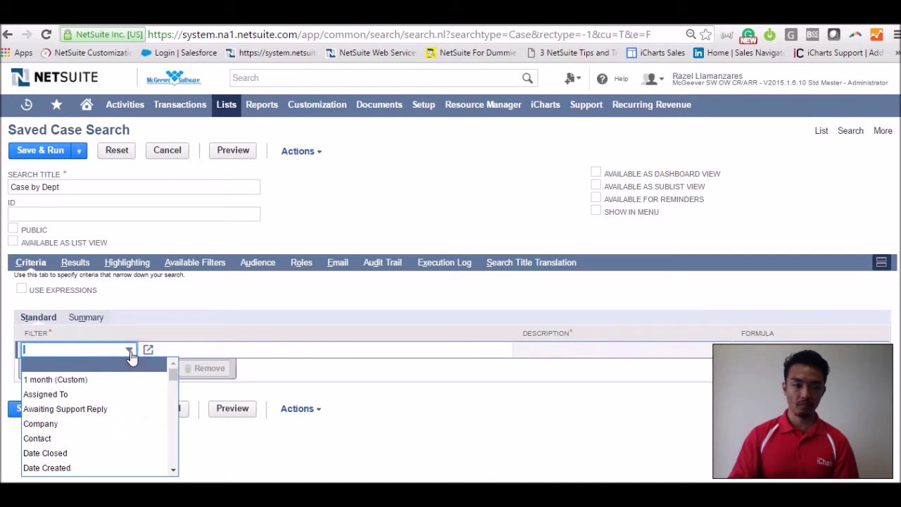
left_click(65, 469)
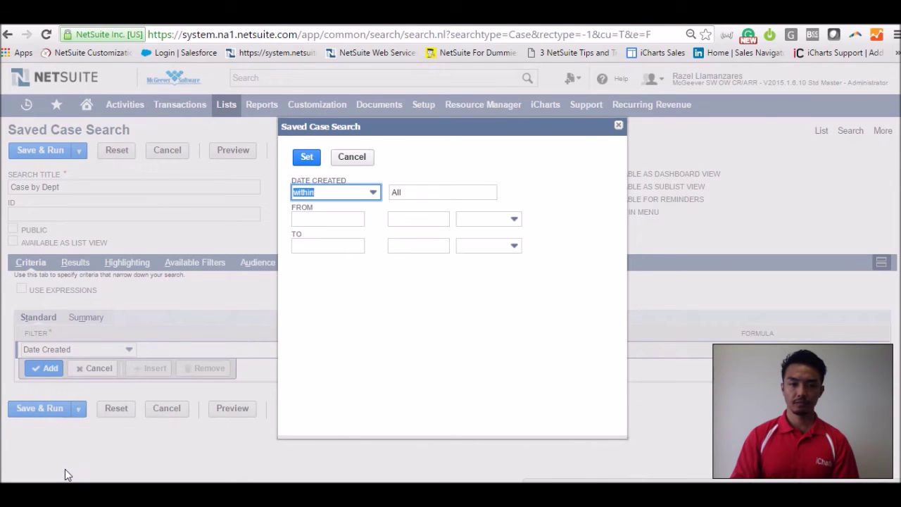
left_click(308, 219)
left_click(374, 220)
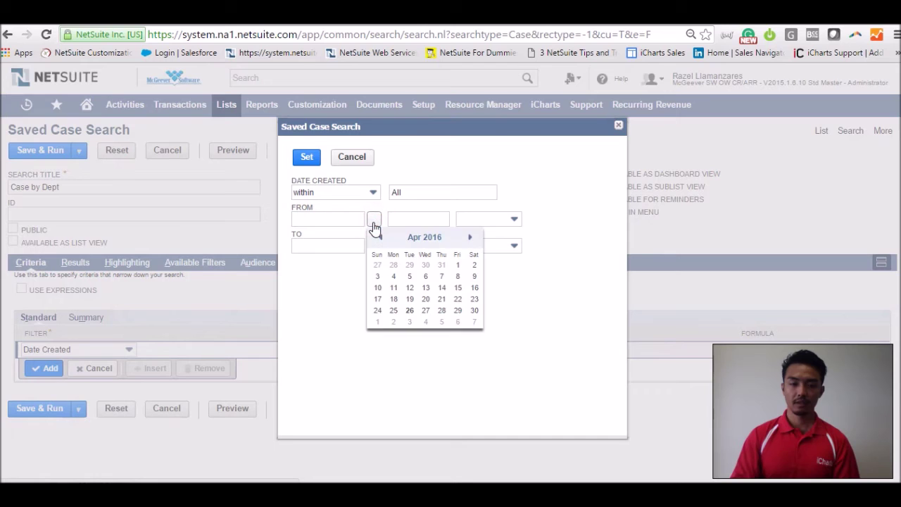
left_click(379, 237)
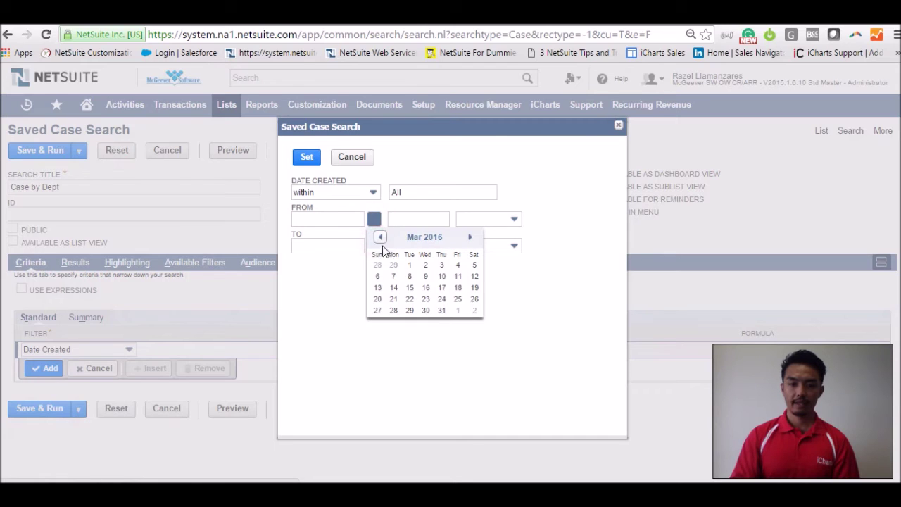
left_click(411, 266)
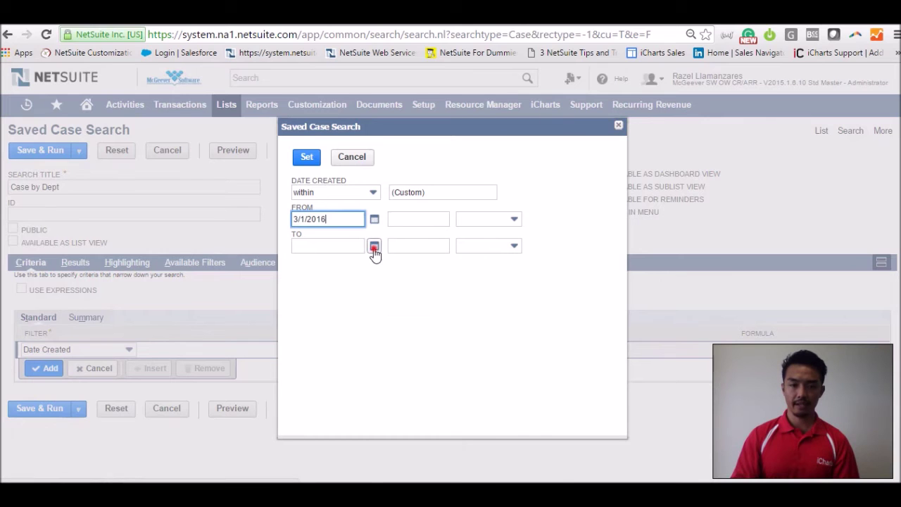
left_click(374, 246)
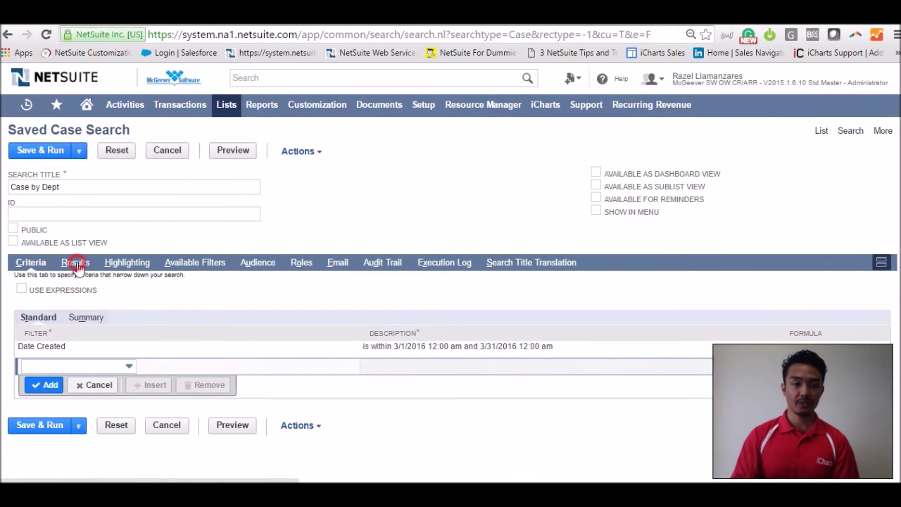
- Review the search's result columns and the fields available to add
left_click(75, 264)
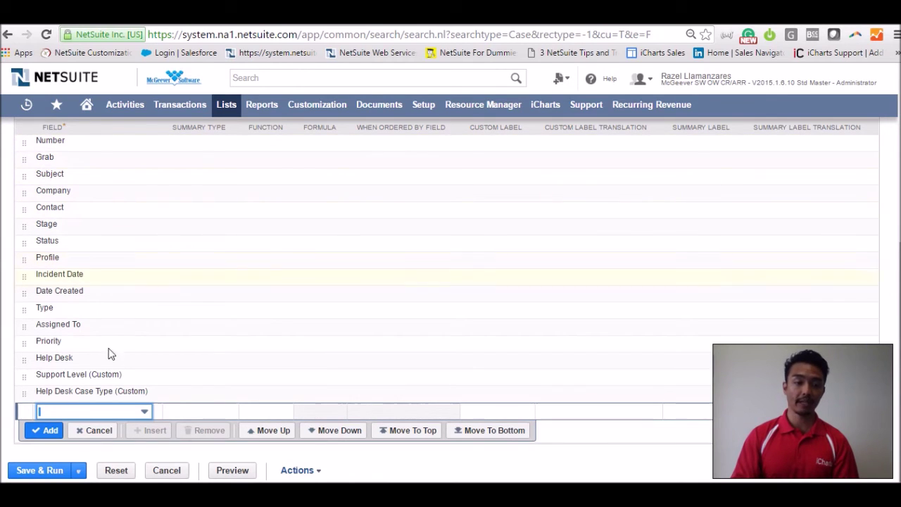
left_click(145, 412)
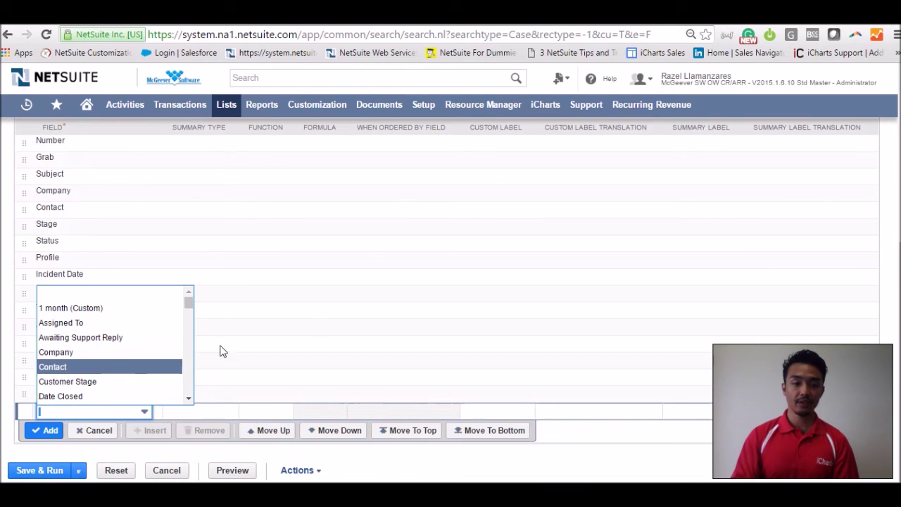
left_click(231, 322)
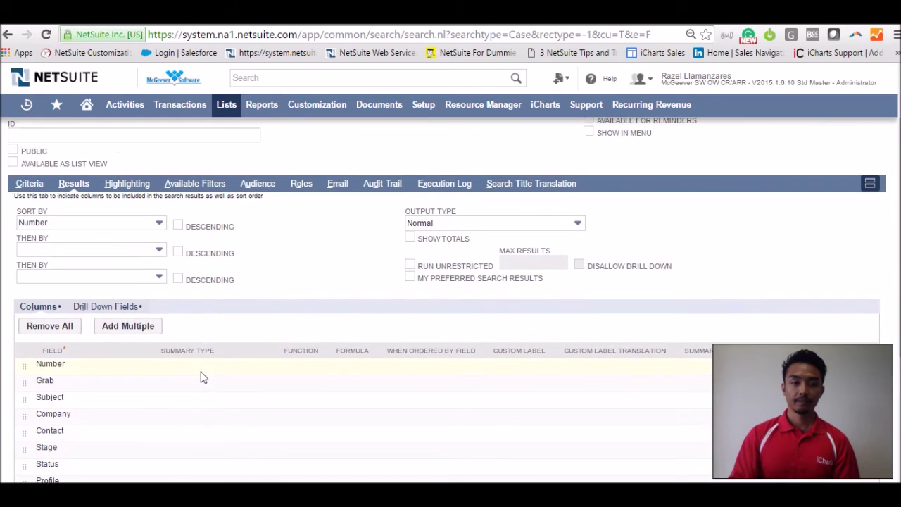
- Open the search's audience settings and try making it available to all roles
left_click(258, 185)
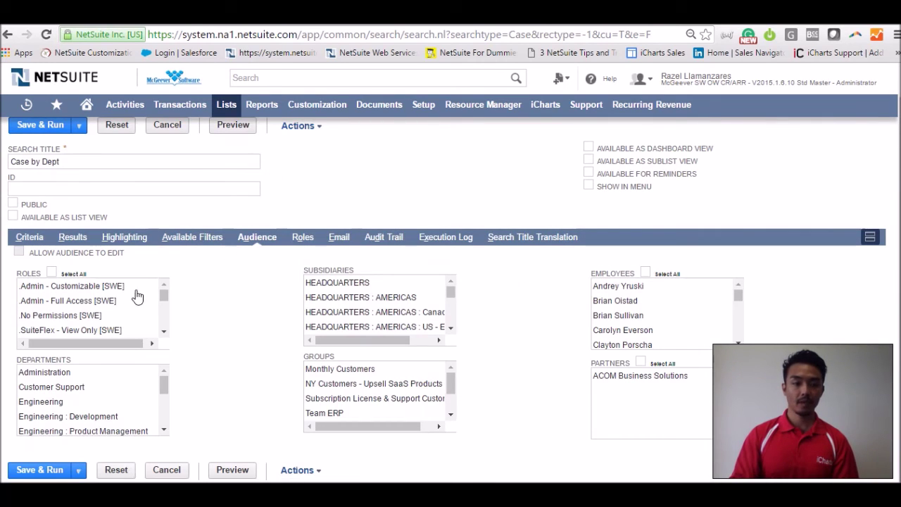
left_click(52, 273)
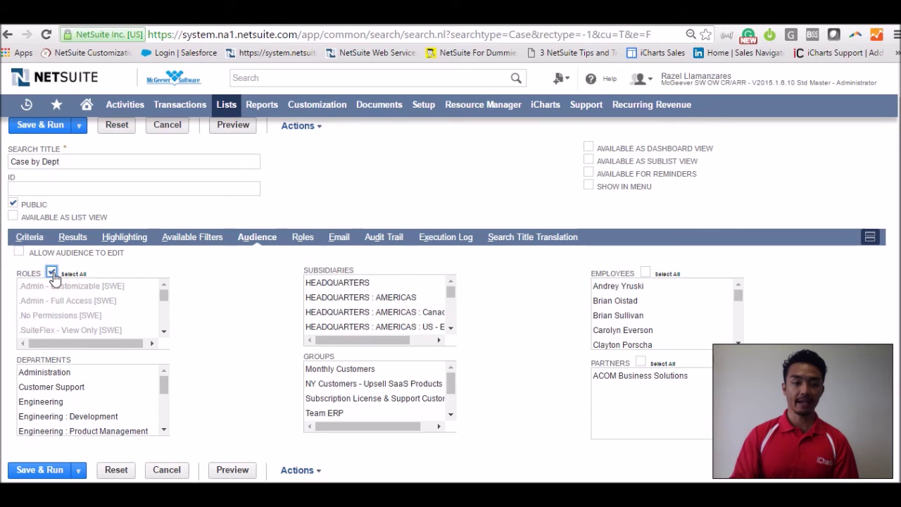
left_click(52, 274)
left_click(53, 273)
left_click(52, 273)
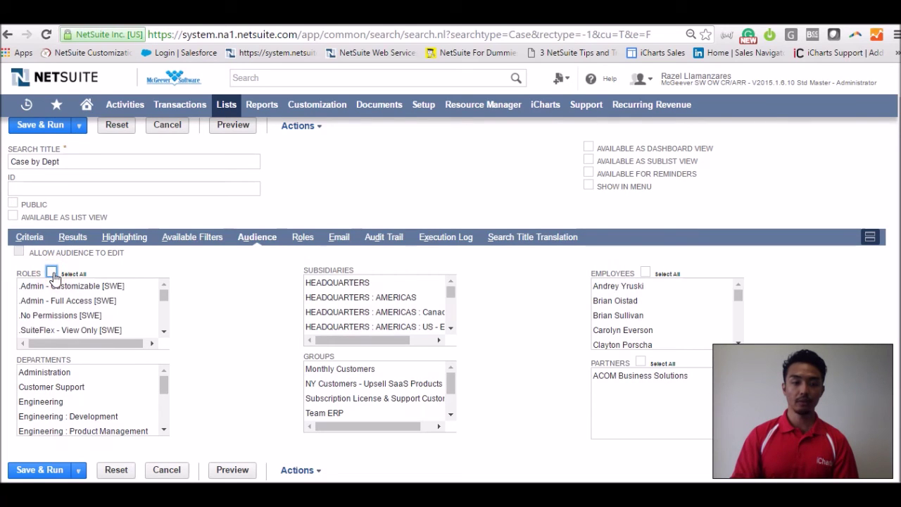
- Select individual employees as the search's audience, leaving the option for all employees off
left_click(646, 274)
left_click(647, 273)
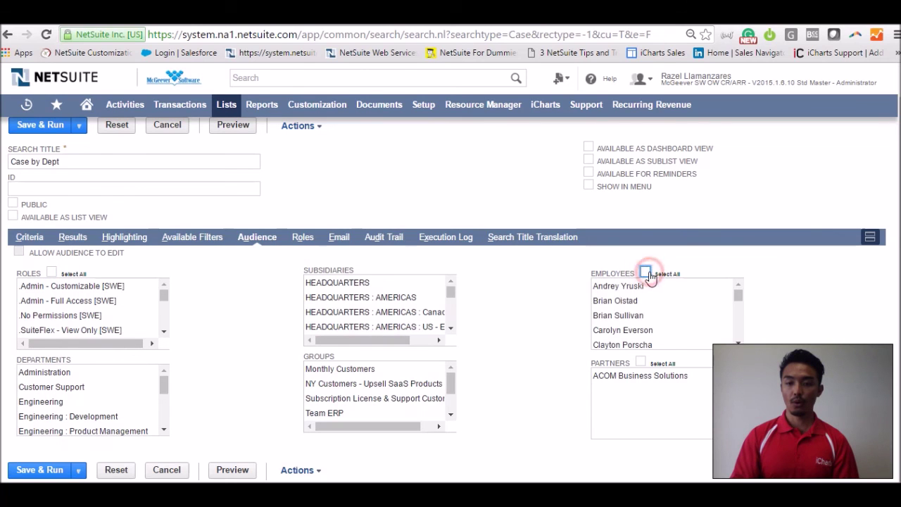
left_click(647, 274)
left_click(646, 273)
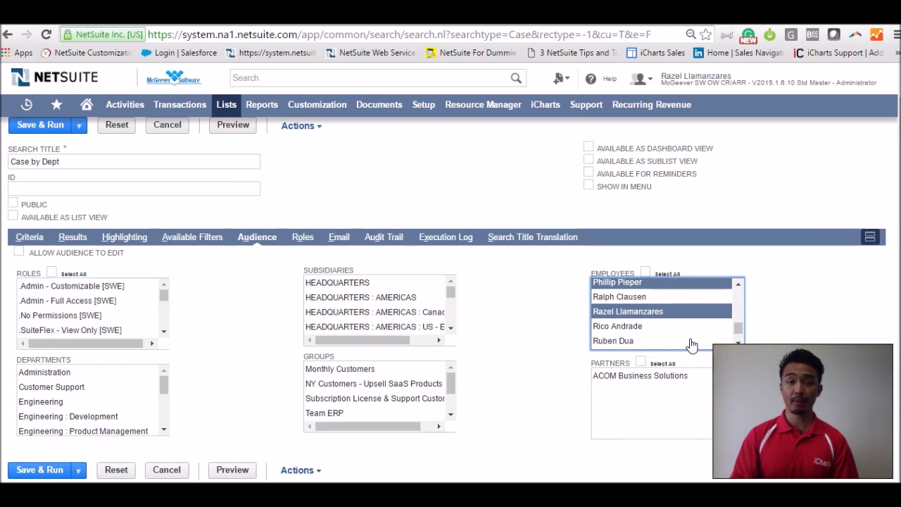
scroll(690, 345, "up", 2)
scroll(480, 297, "up", 1)
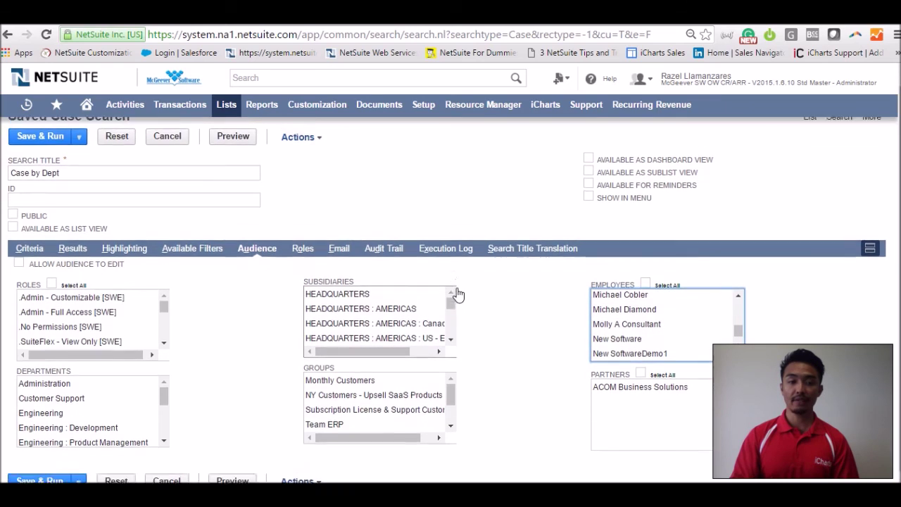